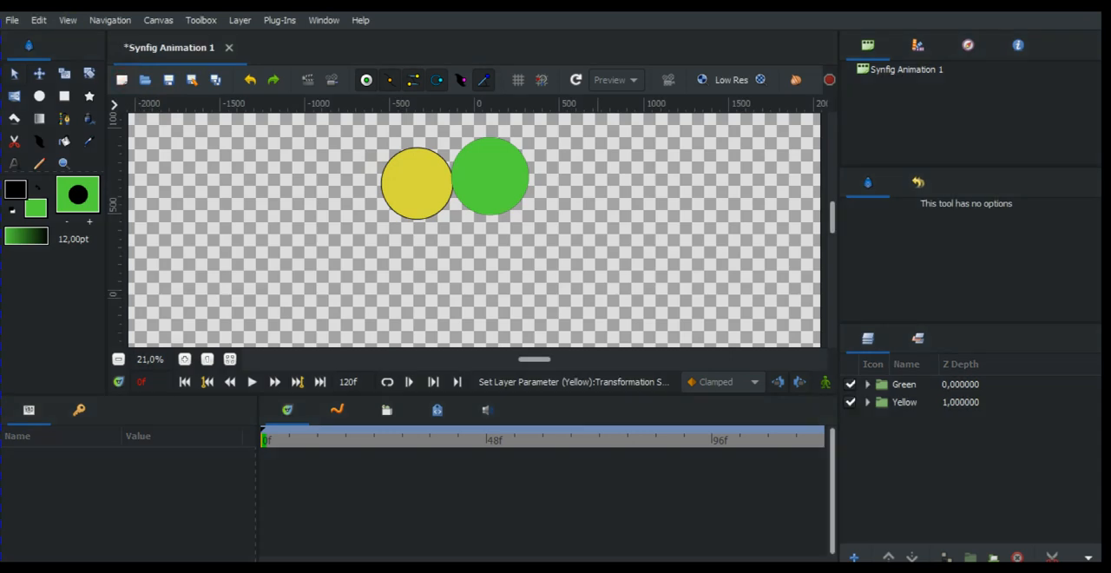
Create a new animation and draw a green square with a black outline, about 70 pt wide, in the canvas's upper-left area
{"action": "left_click", "coordinate": [122, 80]}
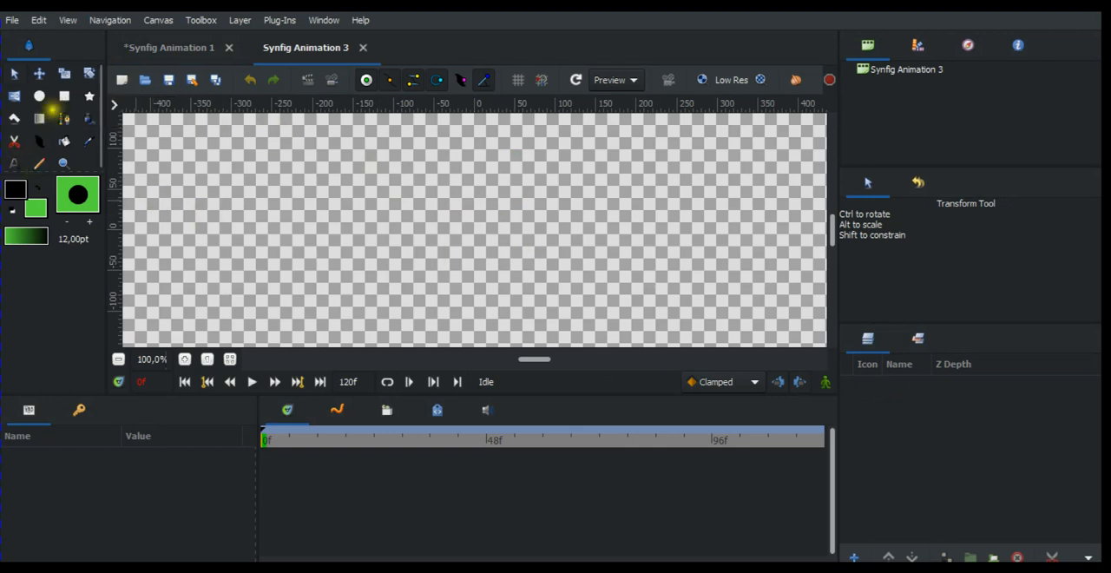
{"action": "left_click", "coordinate": [65, 96]}
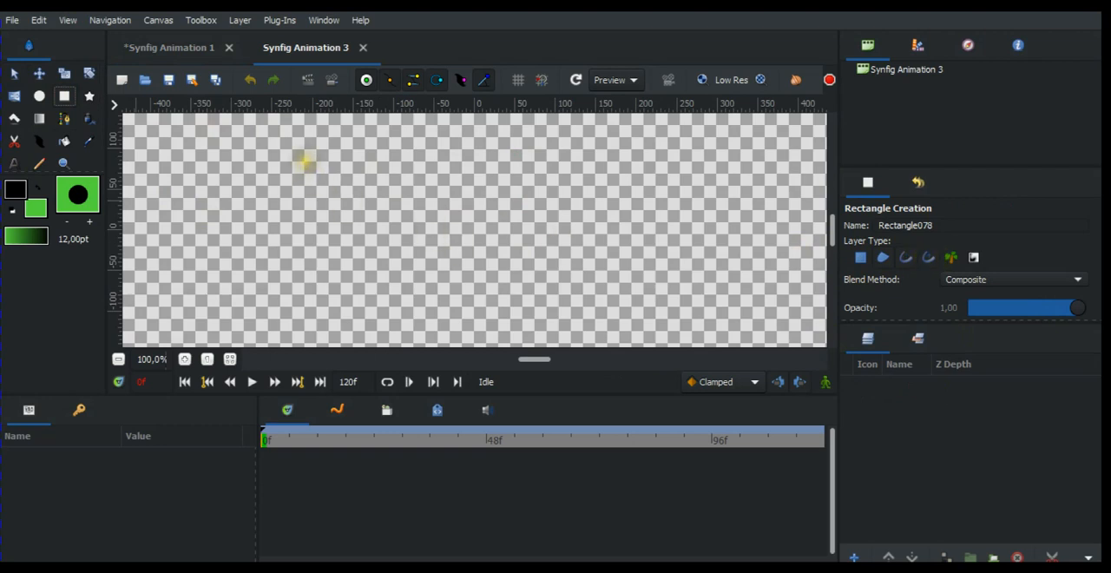
{"action": "left_click_drag", "start_coordinate": [302, 164], "coordinate": [360, 218]}
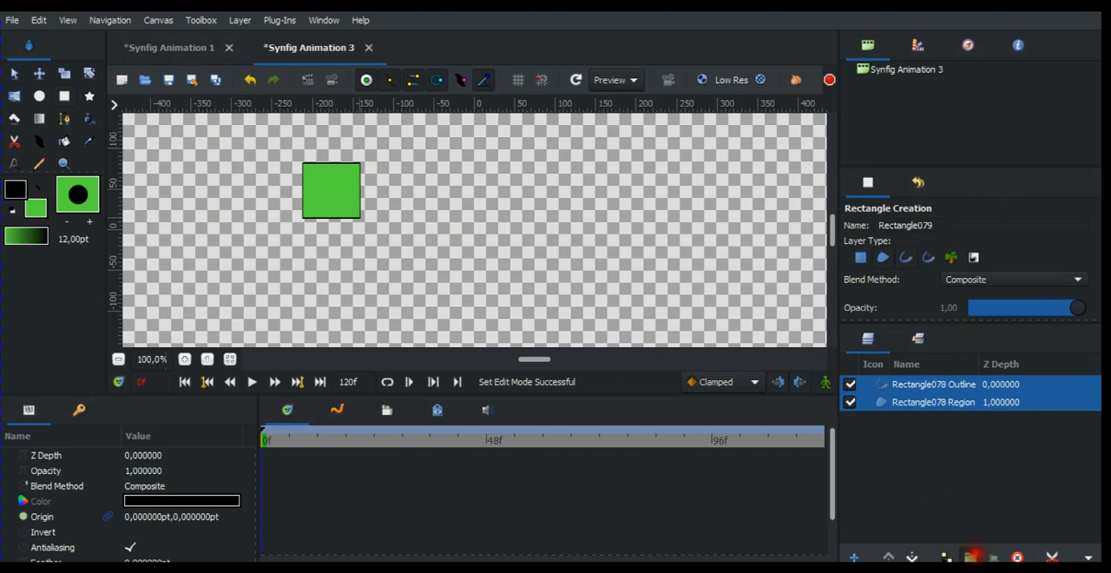
Group the green square's outline and region layers and name the group "Spare 1"
{"action": "left_click", "coordinate": [973, 555]}
{"action": "left_click", "coordinate": [905, 384]}
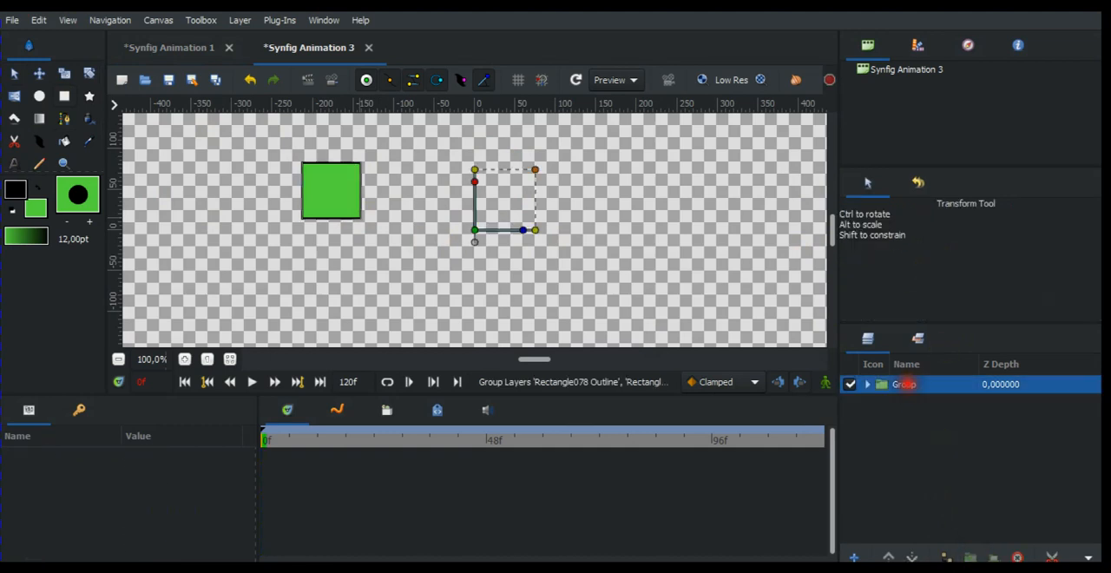
{"action": "left_click", "coordinate": [906, 383]}
{"action": "key", "text": "Caps_Lock"}
{"action": "type", "text": "S"}
{"action": "key", "text": "Caps_Lock"}
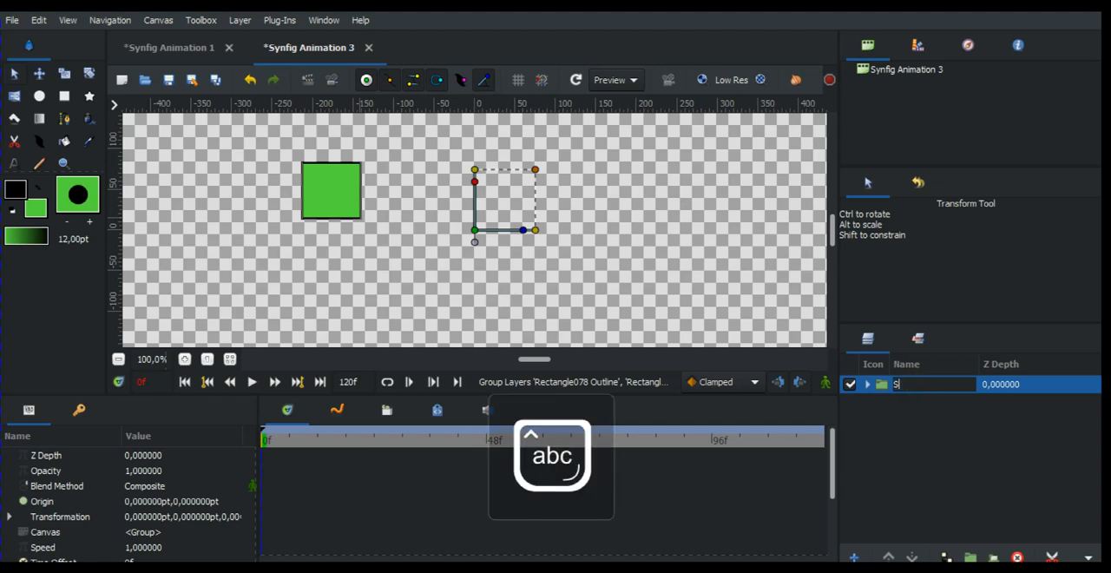
{"action": "type", "text": "pare 1"}
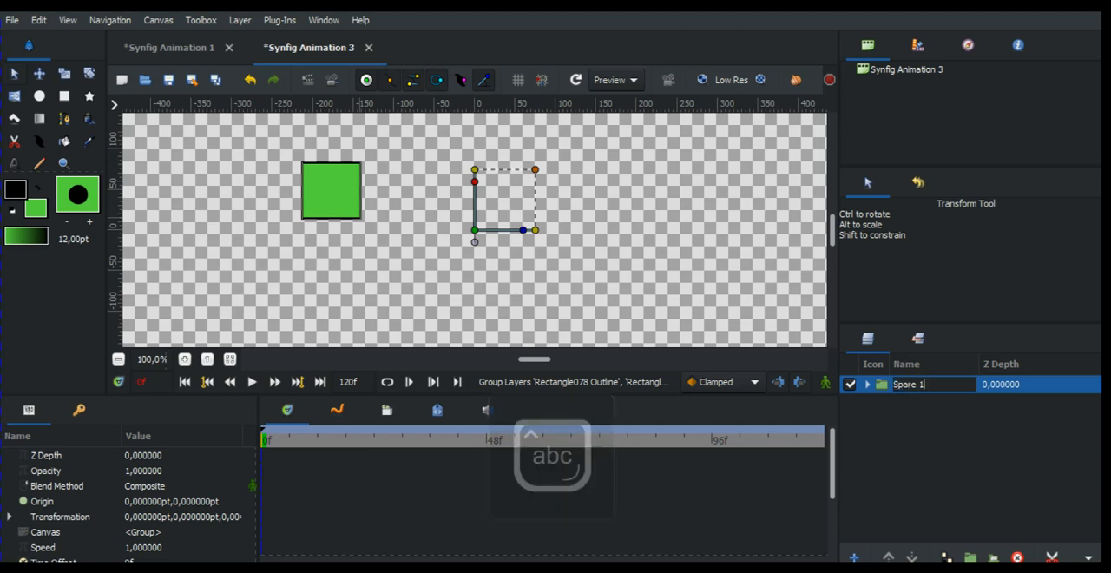
{"action": "key", "text": "Return"}
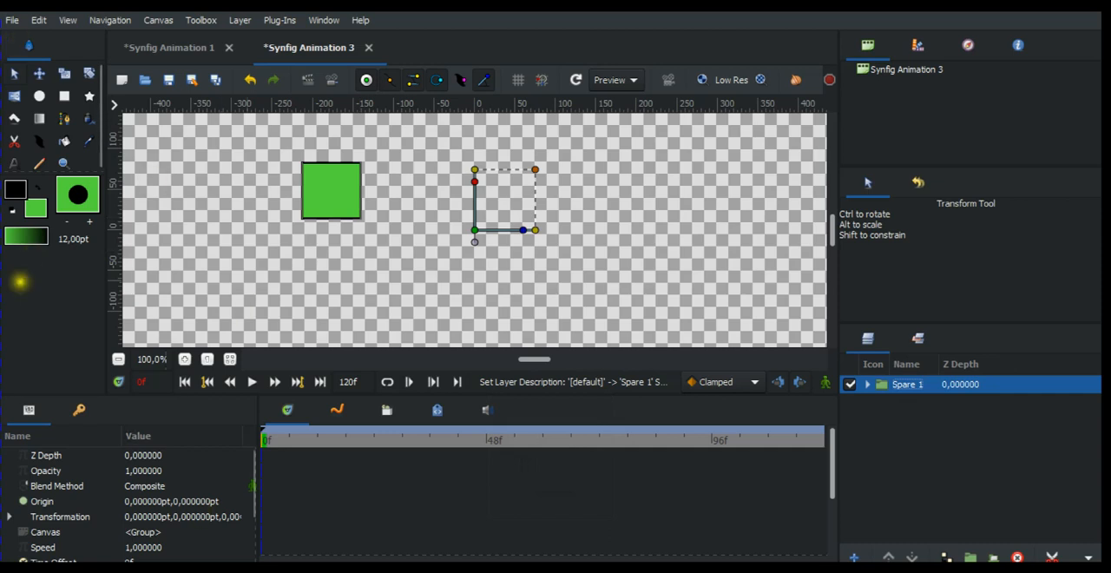
Set the fill colour to red #DC3E4E and draw a square about 80 pt wide overlapping the green square's lower-right corner
{"action": "left_click", "coordinate": [37, 208]}
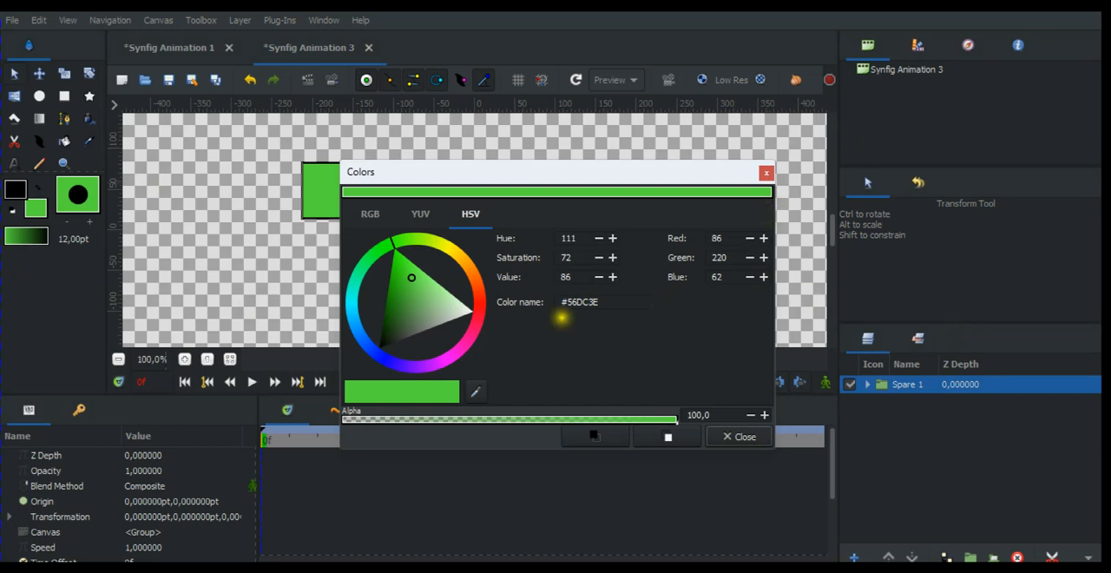
{"action": "left_click", "coordinate": [486, 309]}
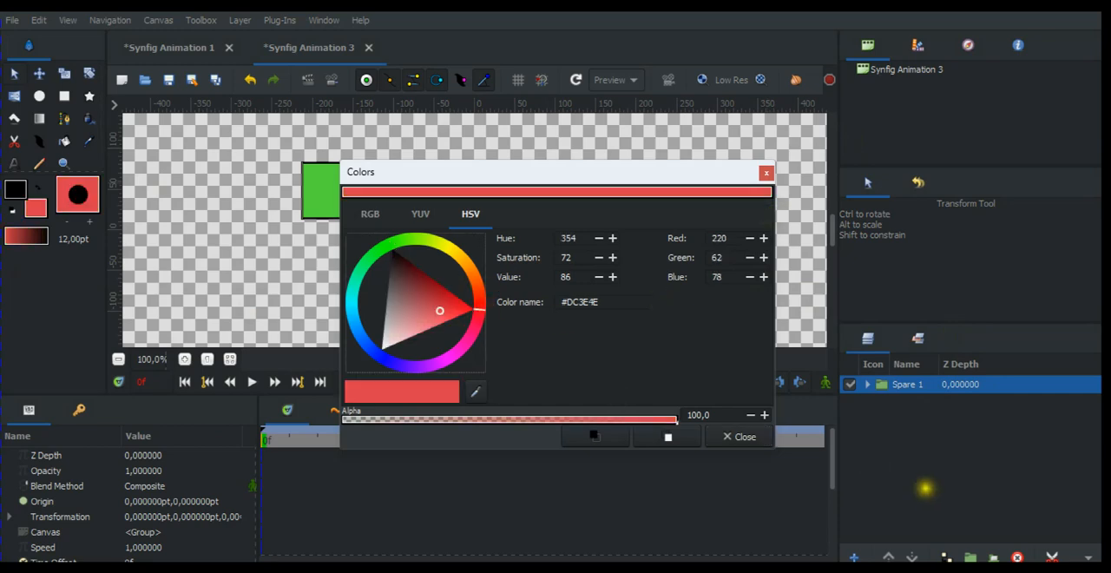
{"action": "left_click", "coordinate": [734, 441]}
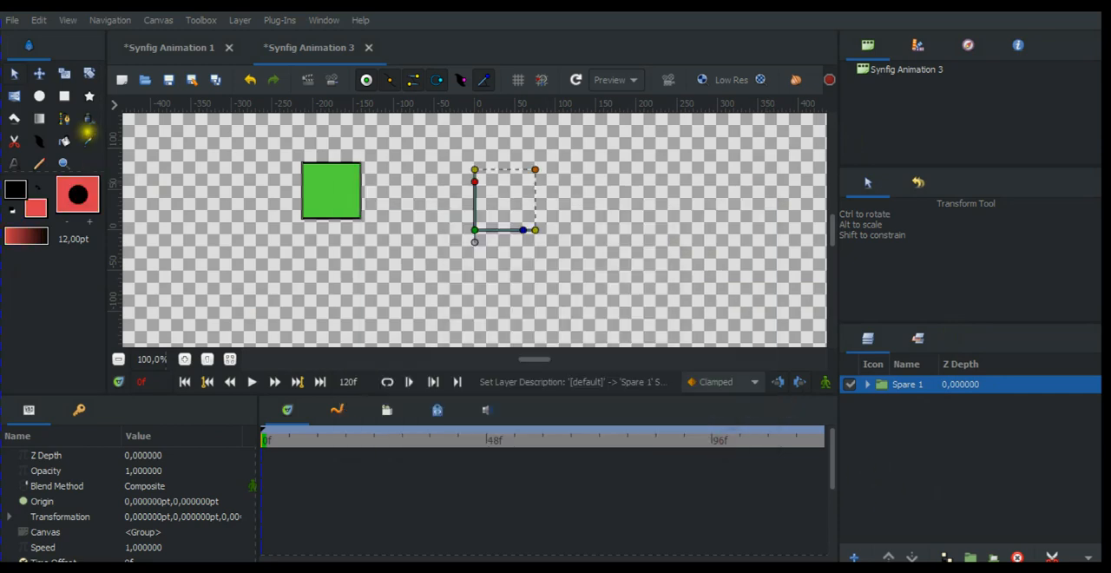
{"action": "left_click", "coordinate": [64, 95]}
{"action": "left_click", "coordinate": [474, 263]}
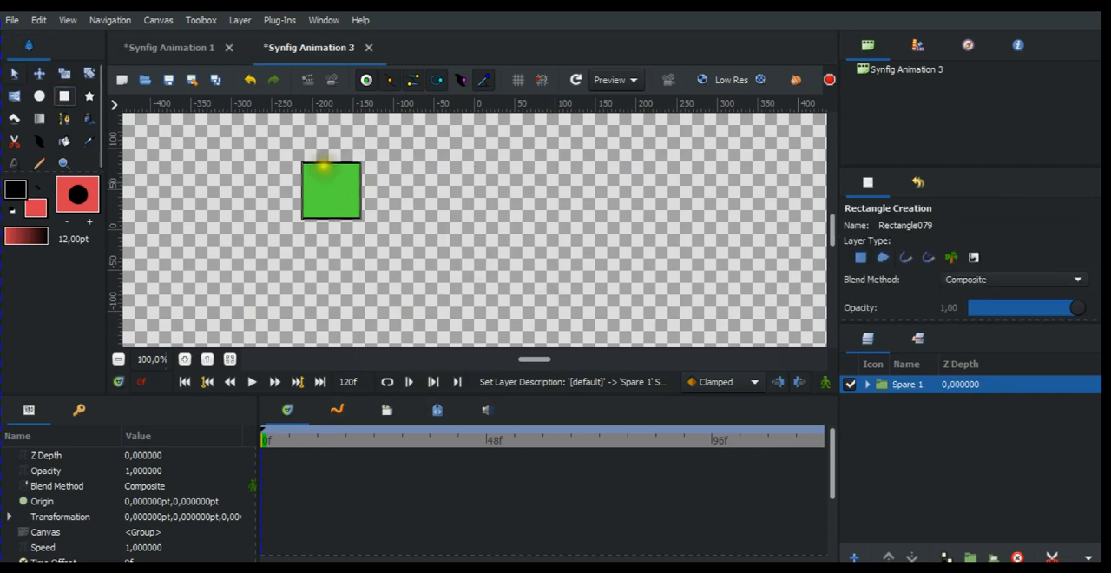
{"action": "left_click_drag", "start_coordinate": [330, 185], "coordinate": [395, 247]}
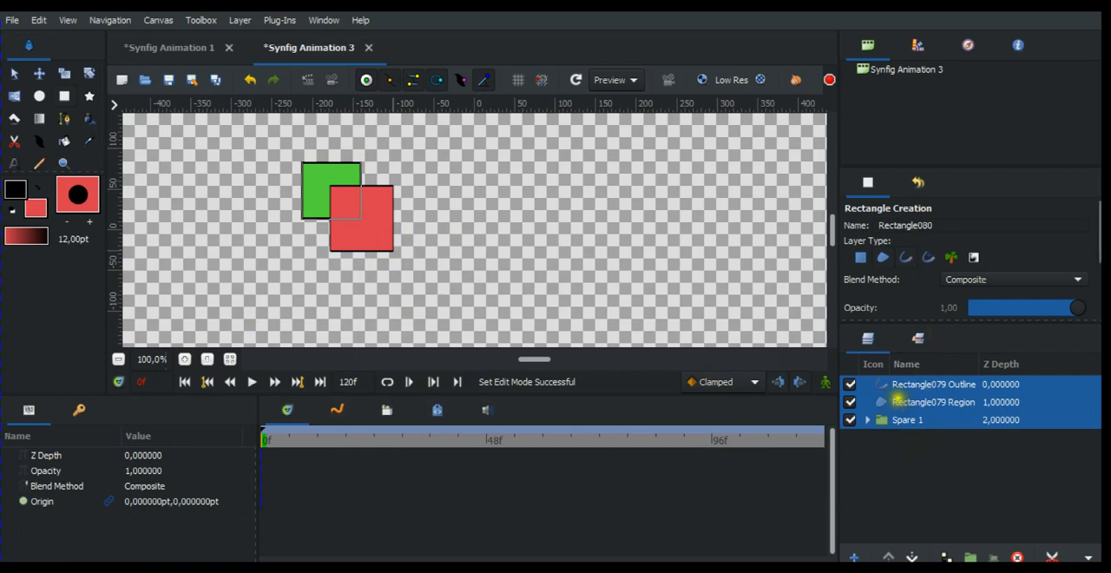
Group the red square's outline and region layers and name the group "Sqaure Red"
{"action": "left_click", "coordinate": [897, 401]}
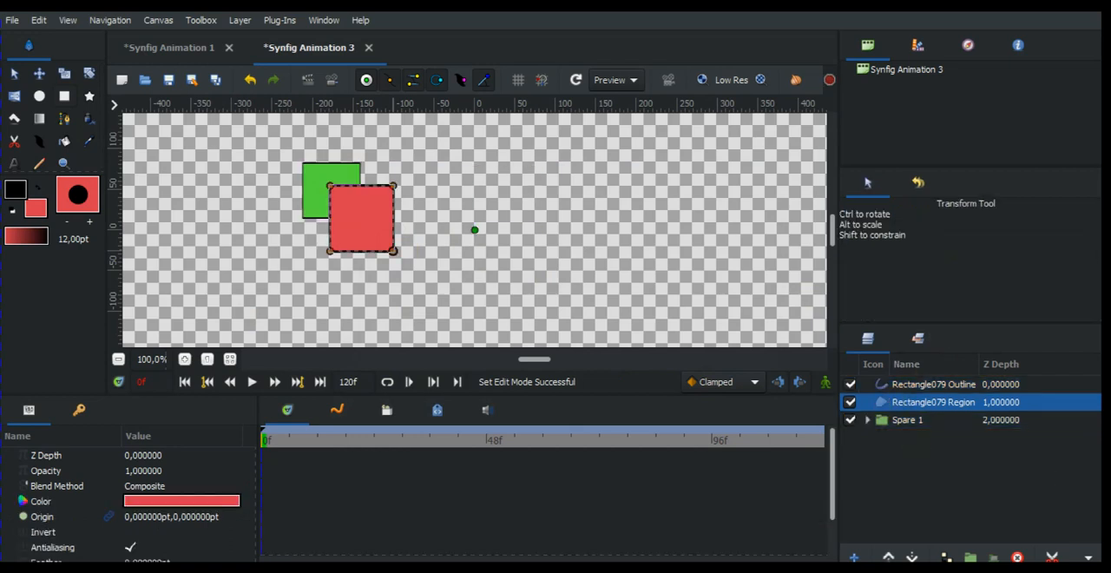
{"action": "left_click", "coordinate": [910, 385], "text": "ctrl"}
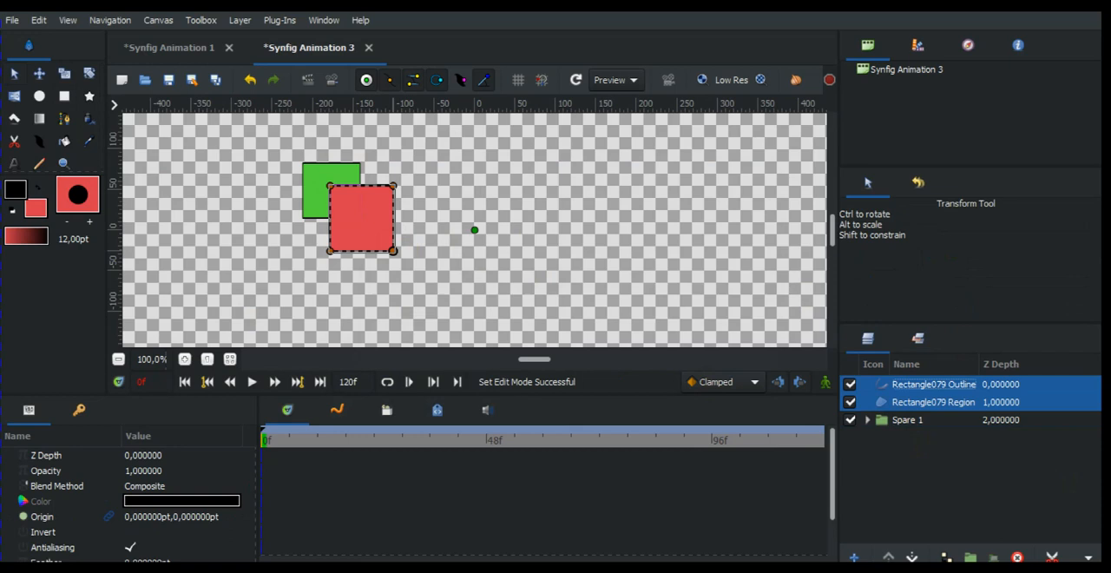
{"action": "left_click", "coordinate": [971, 557]}
{"action": "double_click", "coordinate": [920, 384]}
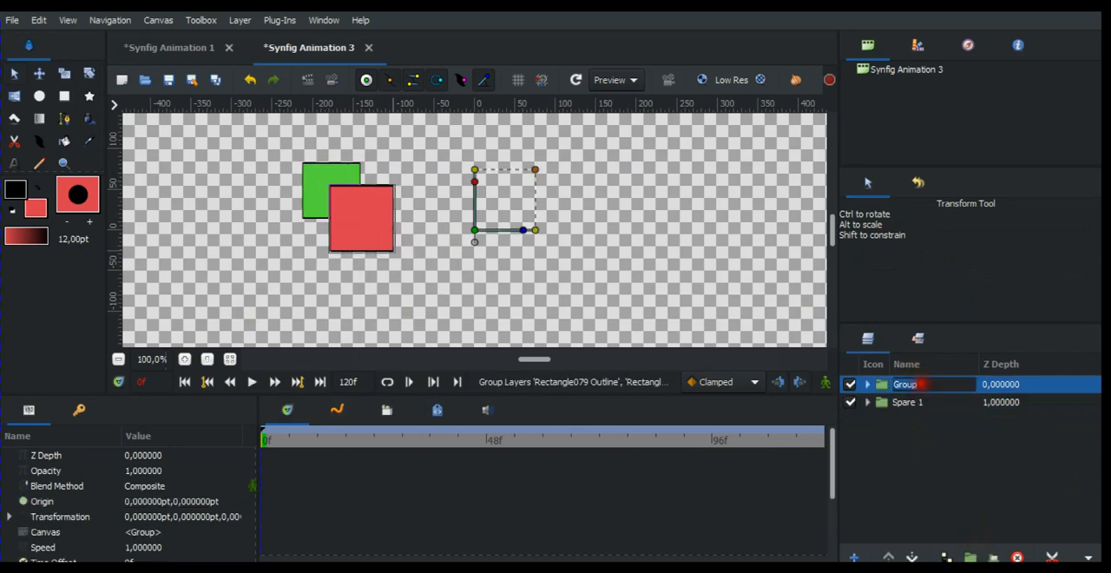
{"action": "type", "text": "Sqau"}
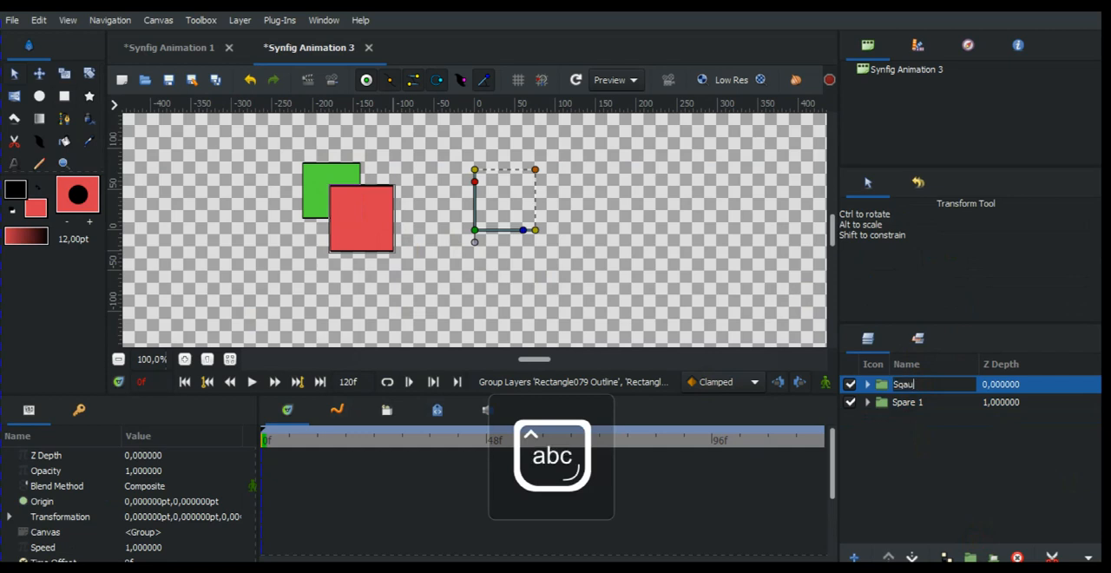
{"action": "type", "text": "re Red"}
{"action": "key", "text": "Return"}
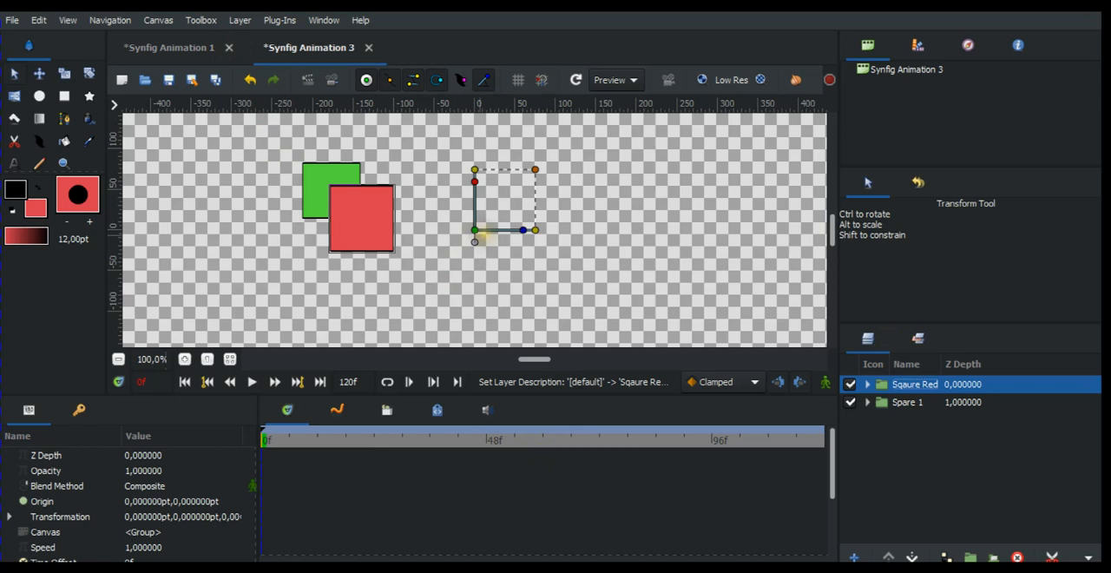
Move the origins of the Sqaure Red and Spare 1 groups to about (-138, 12) pt and (-184, 47) pt, near their squares' centres
{"action": "left_click_drag", "start_coordinate": [474, 241], "coordinate": [363, 232]}
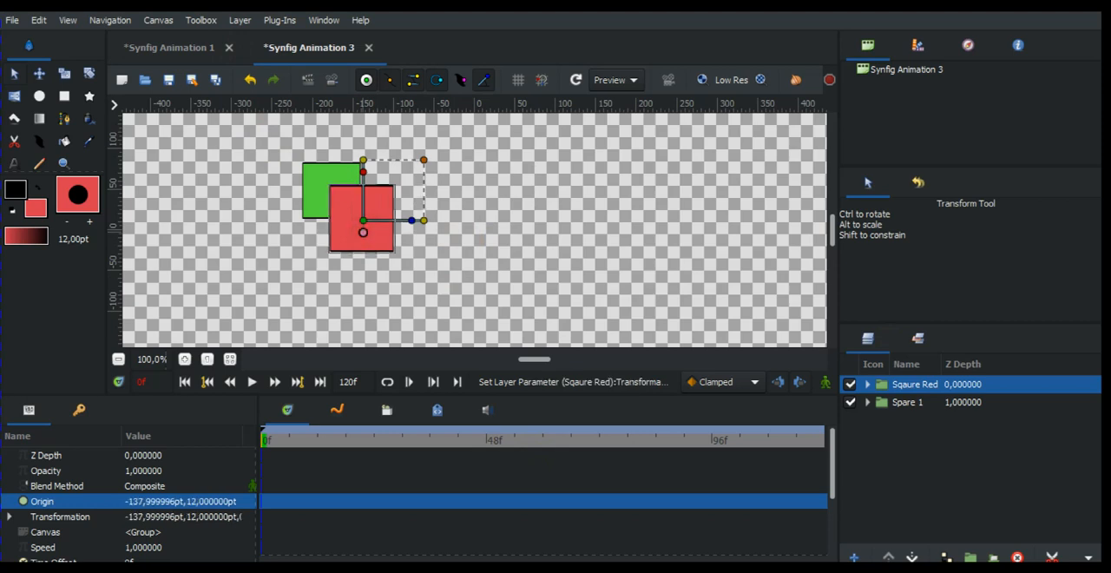
{"action": "left_click", "coordinate": [894, 402]}
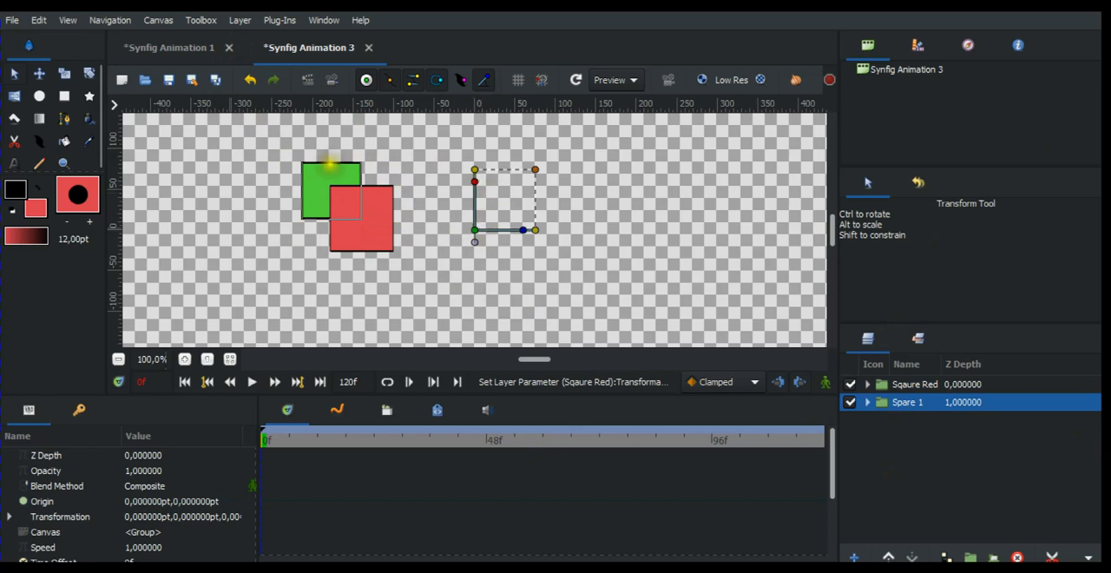
{"action": "left_click_drag", "start_coordinate": [474, 242], "coordinate": [326, 204]}
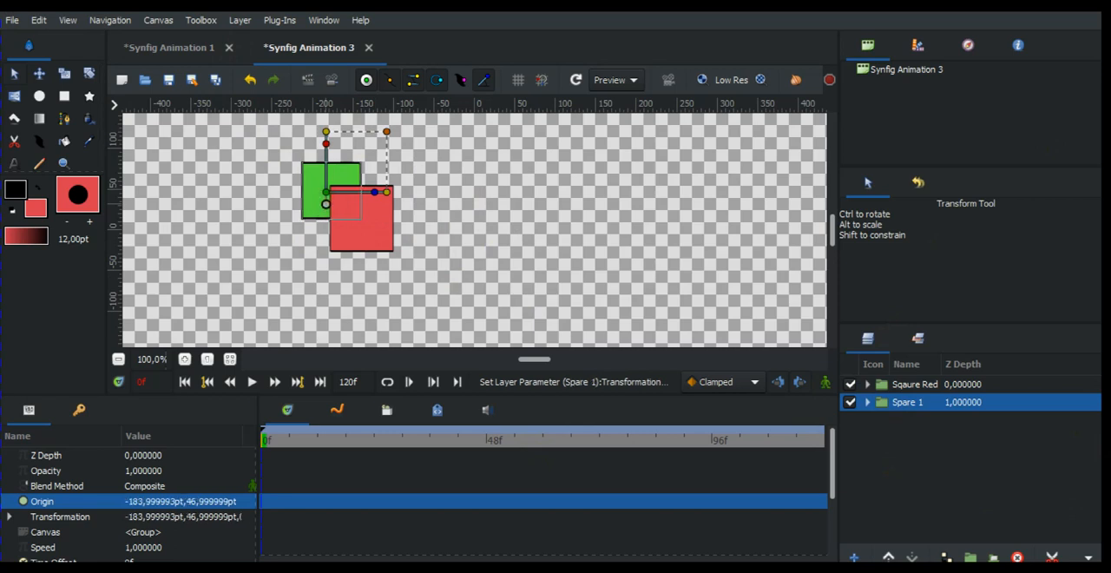
Examine the parameters of the green square's region layer and compare them with those of the Spare 1 group
{"action": "left_click", "coordinate": [867, 402]}
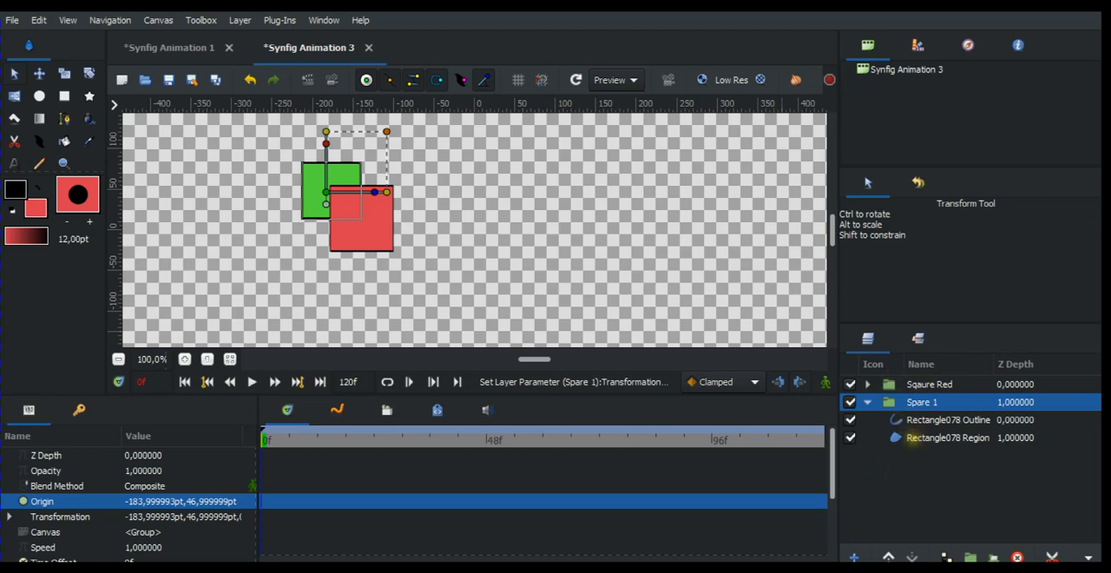
{"action": "left_click", "coordinate": [913, 438]}
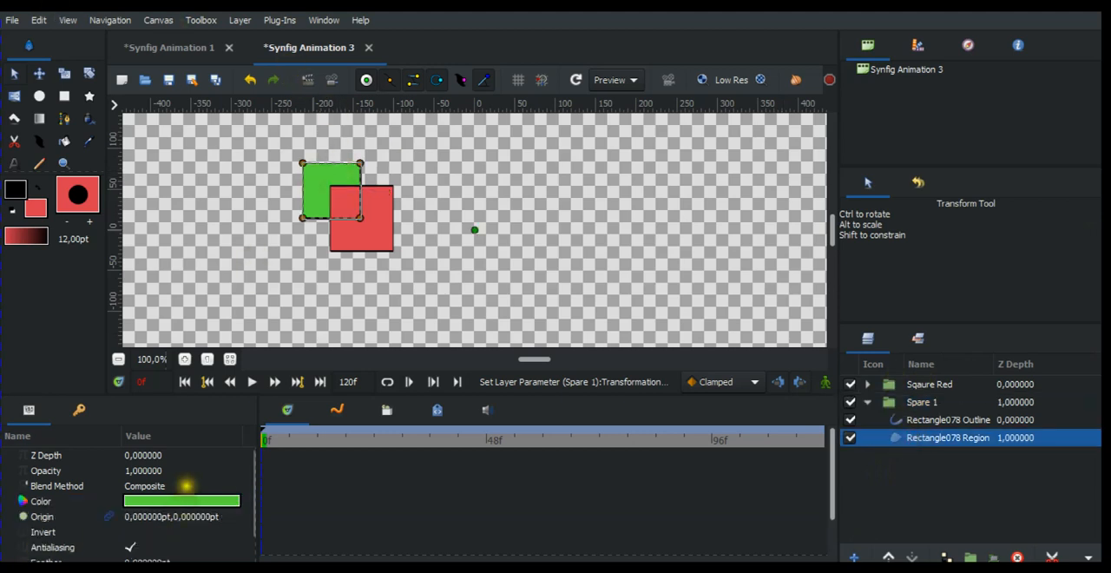
{"action": "scroll", "coordinate": [153, 491], "scroll_direction": "down", "scroll_amount": 3}
{"action": "scroll", "coordinate": [139, 514], "scroll_direction": "up", "scroll_amount": 3}
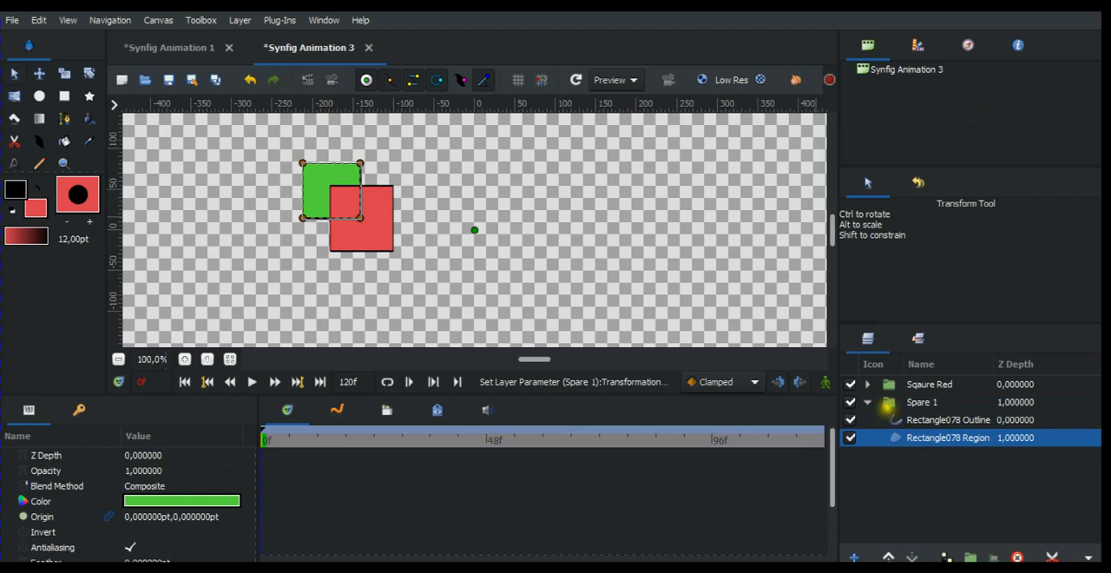
{"action": "left_click", "coordinate": [869, 402]}
{"action": "left_click", "coordinate": [890, 401]}
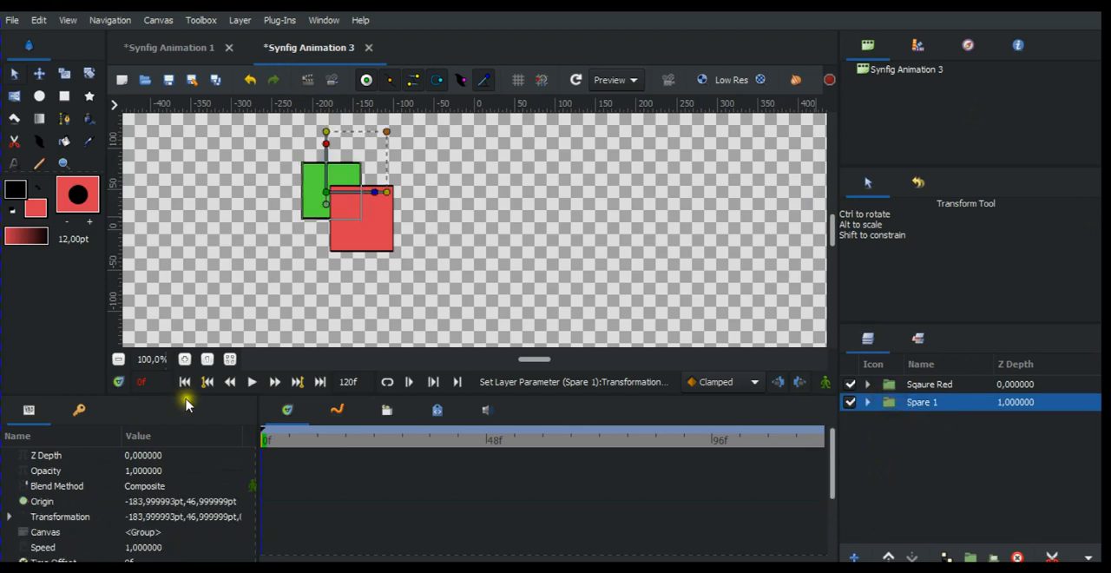
{"action": "scroll", "coordinate": [144, 495], "scroll_direction": "down", "scroll_amount": 2}
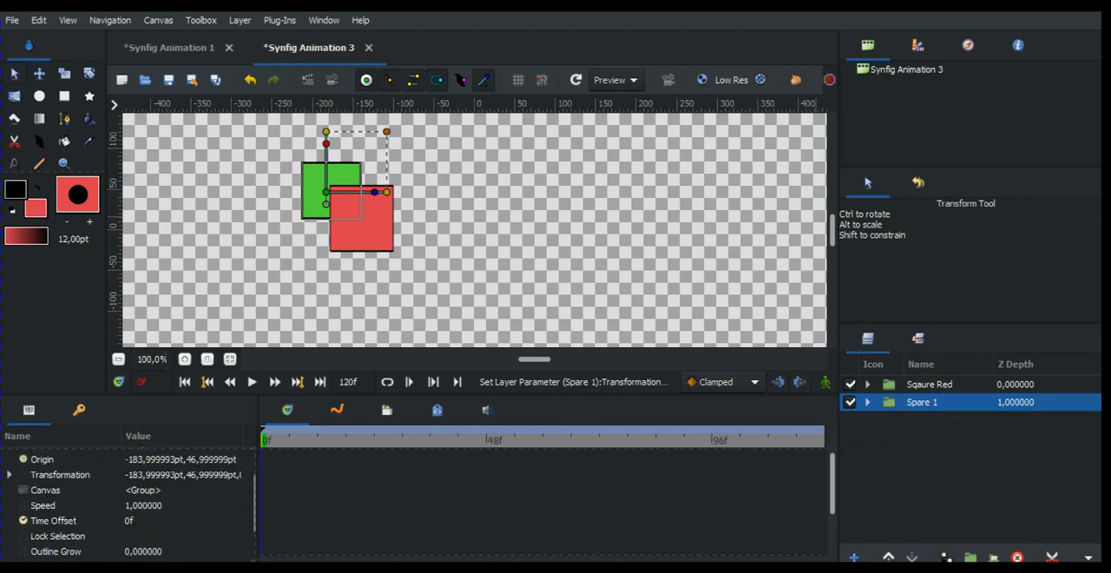
{"action": "scroll", "coordinate": [143, 491], "scroll_direction": "up", "scroll_amount": 2}
{"action": "scroll", "coordinate": [148, 483], "scroll_direction": "down", "scroll_amount": 4}
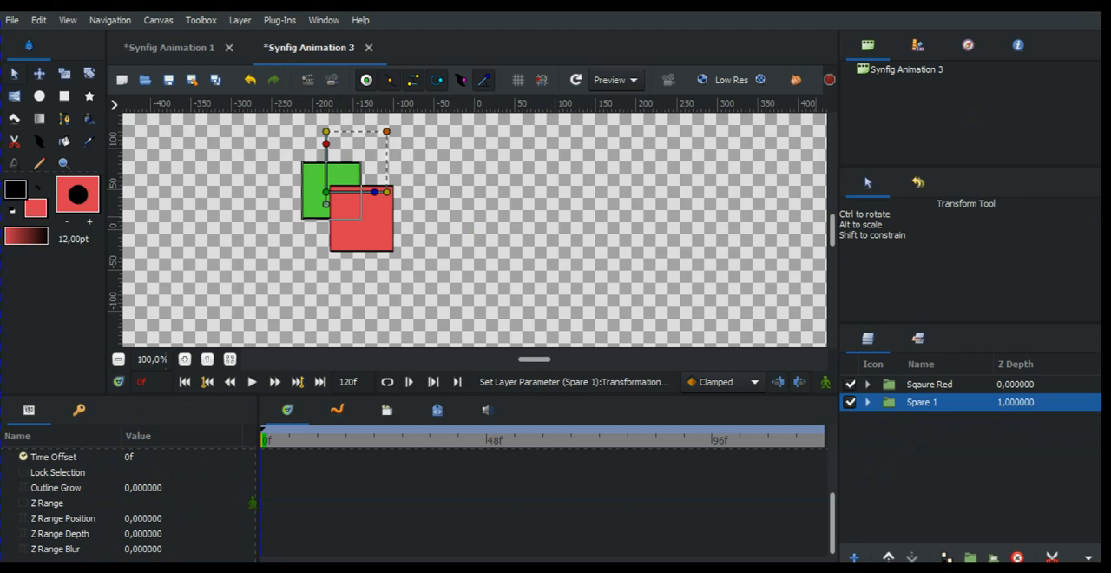
{"action": "scroll", "coordinate": [223, 434], "scroll_direction": "up", "scroll_amount": 1}
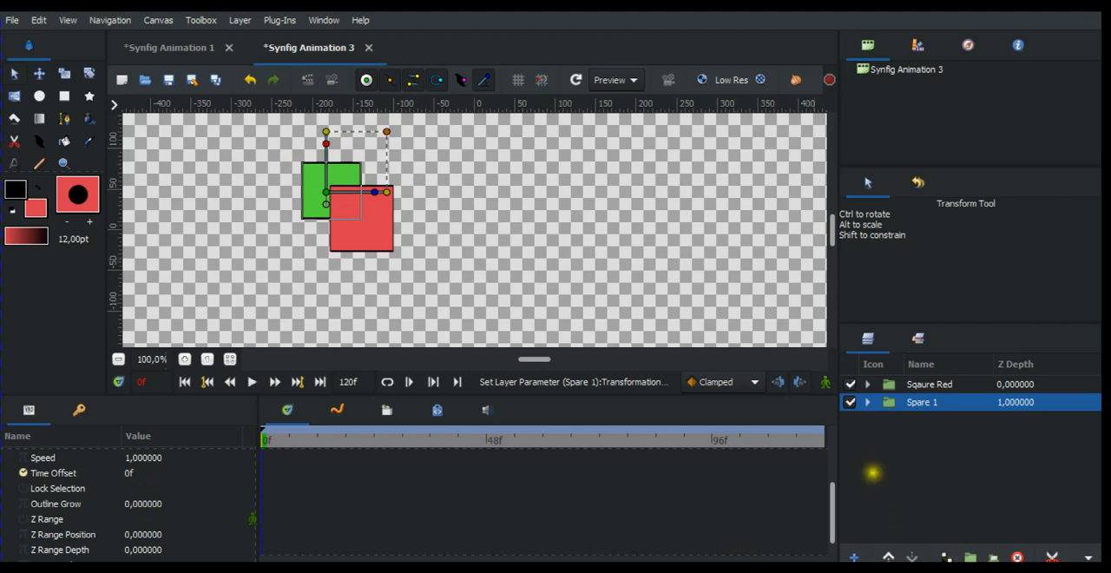
Change the colour of the region layer inside the Spare 1 group to a darker green, #40B52B
{"action": "left_click", "coordinate": [872, 401]}
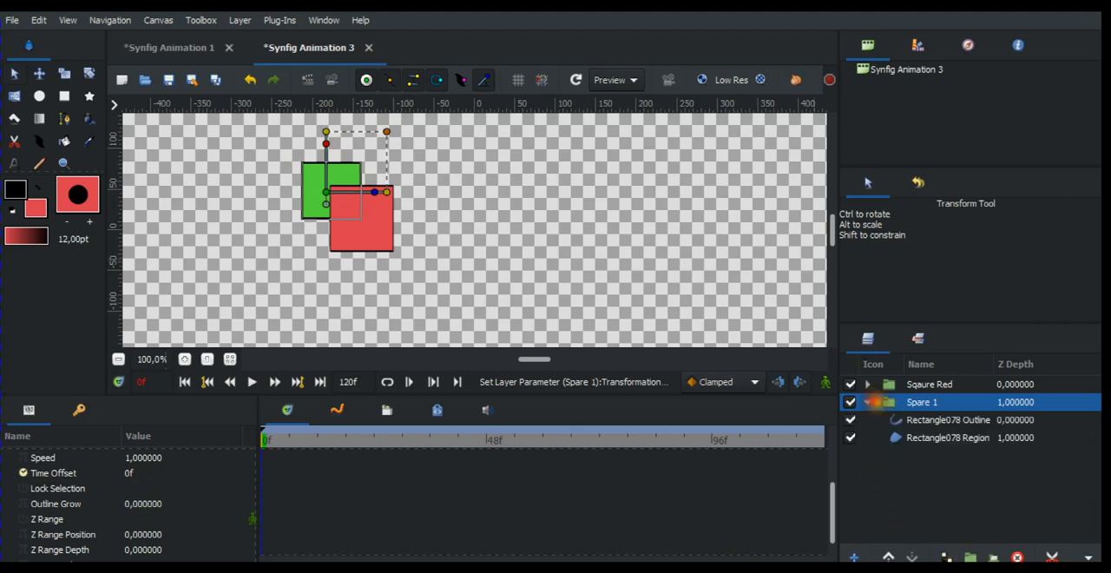
{"action": "left_click", "coordinate": [908, 438]}
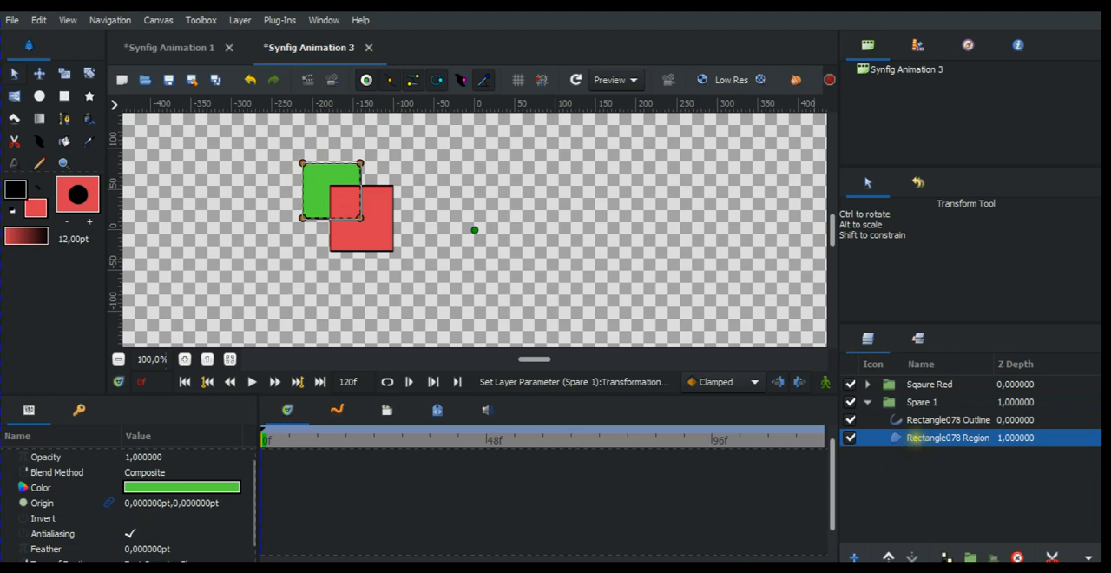
{"action": "double_click", "coordinate": [155, 489]}
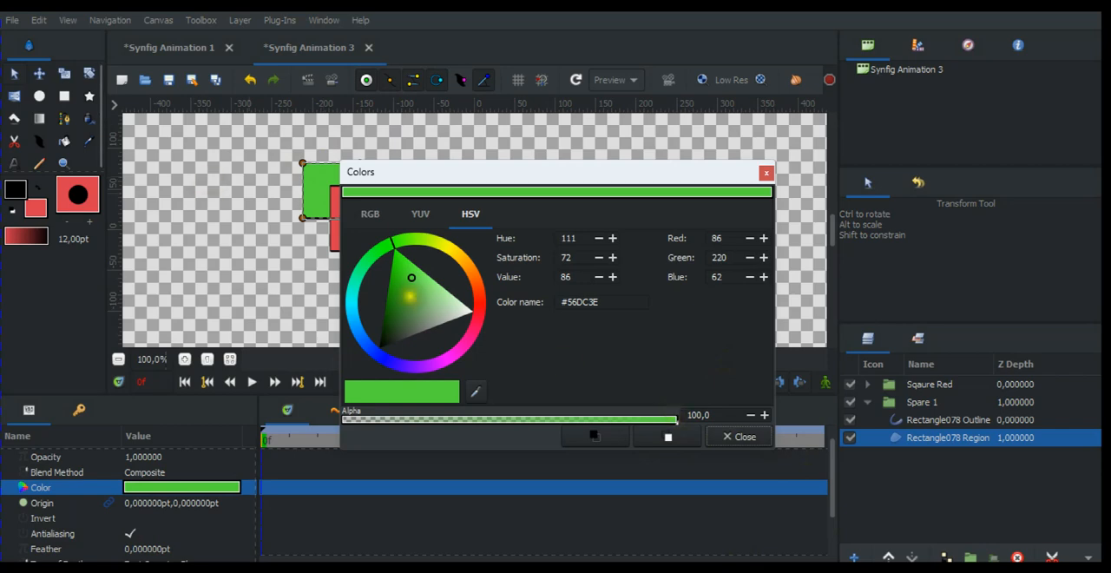
{"action": "left_click", "coordinate": [404, 287]}
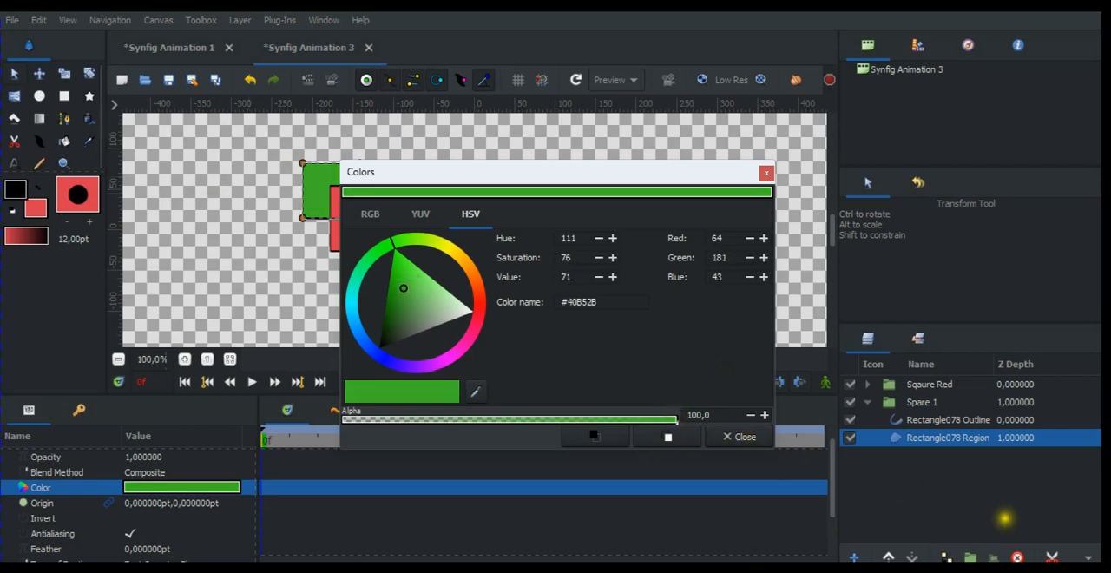
{"action": "left_click", "coordinate": [740, 436]}
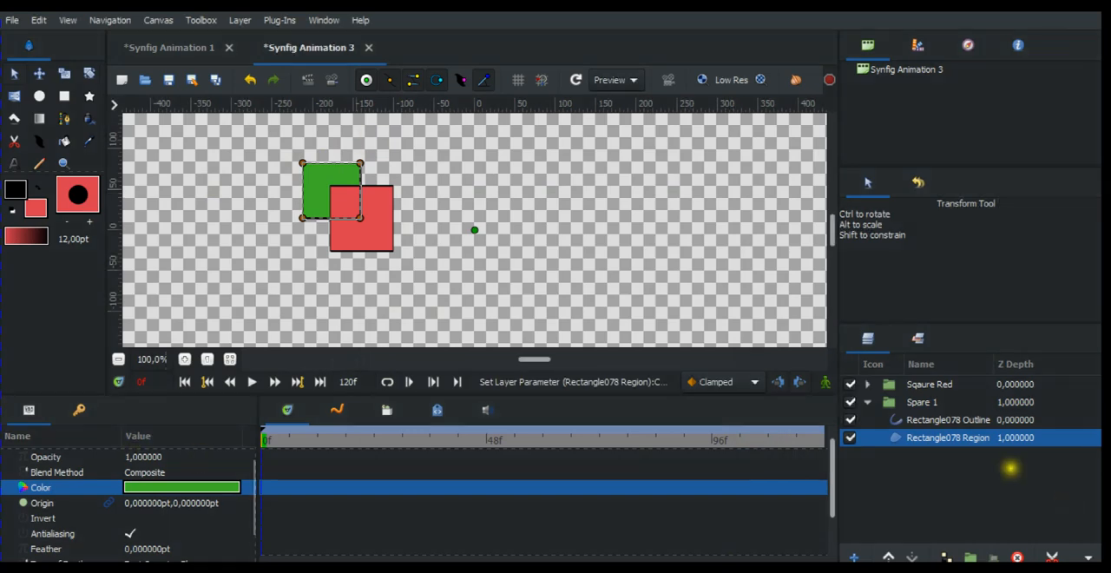
Place the squares side by side by moving Spare 1 to about (-221, 51) pt and Sqaure Red to about (-134, 48) pt
{"action": "left_click", "coordinate": [914, 403]}
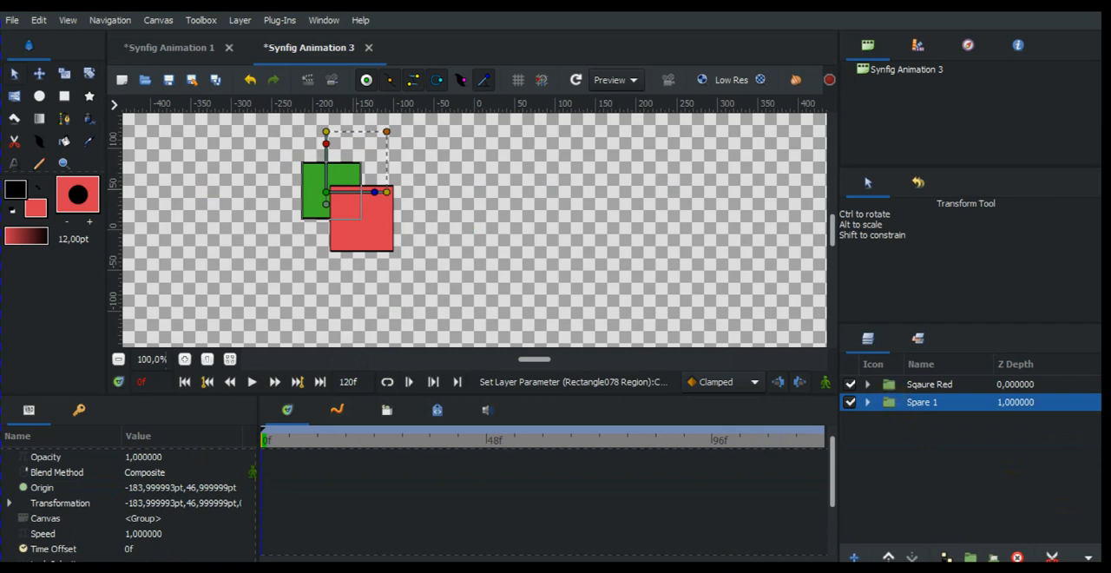
{"action": "scroll", "coordinate": [89, 521], "scroll_direction": "down", "scroll_amount": 3}
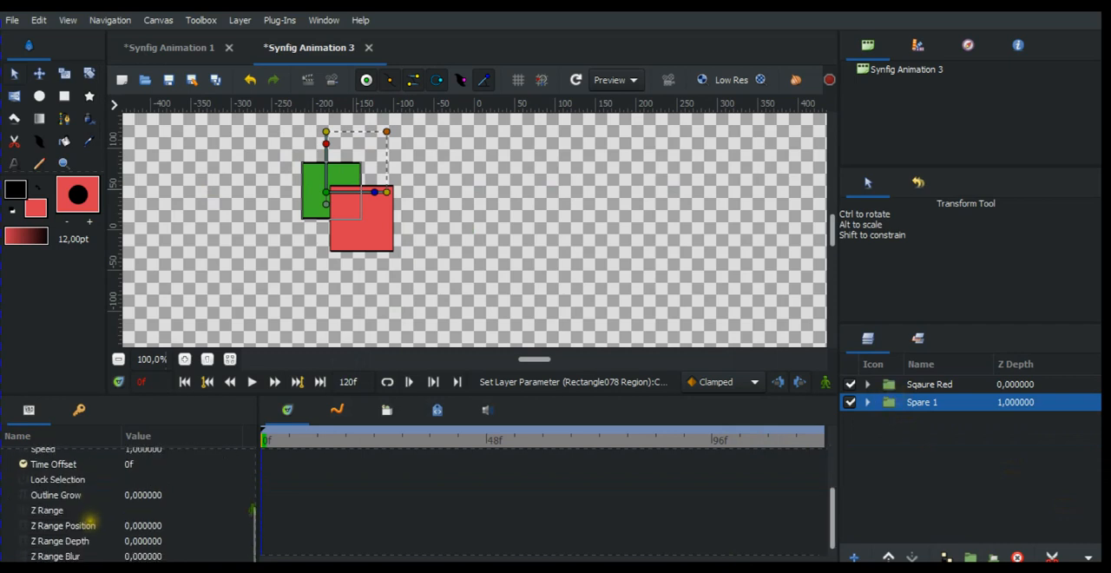
{"action": "scroll", "coordinate": [89, 521], "scroll_direction": "up", "scroll_amount": 4}
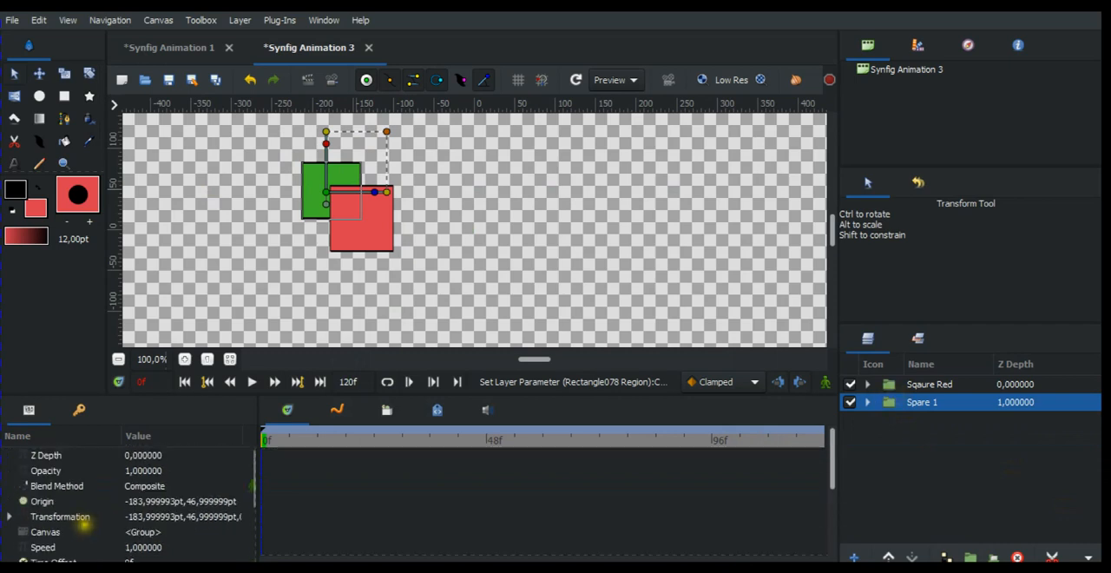
{"action": "scroll", "coordinate": [93, 478], "scroll_direction": "down", "scroll_amount": 4}
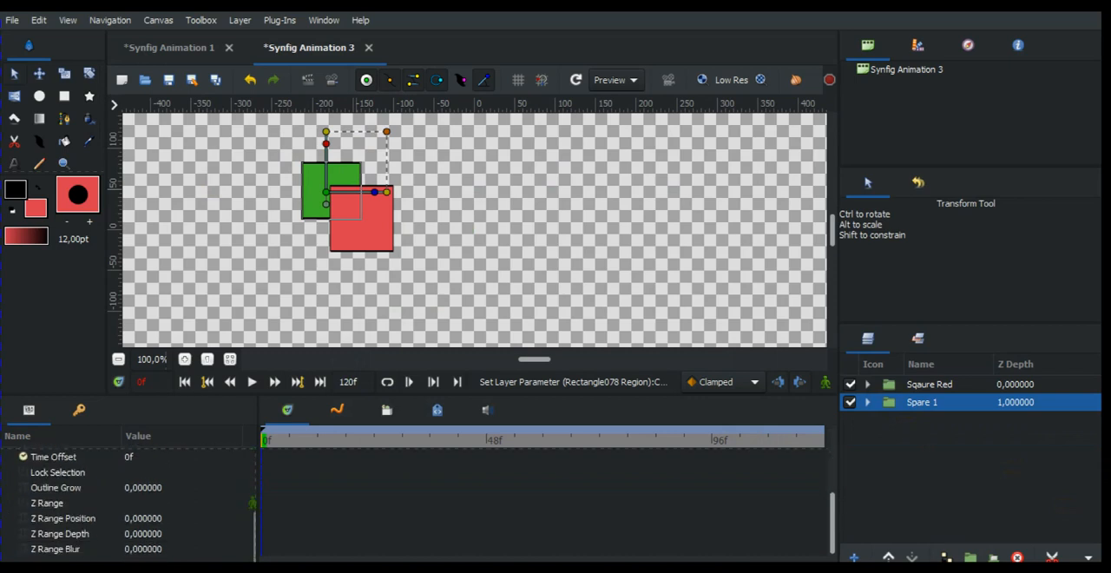
{"action": "scroll", "coordinate": [87, 483], "scroll_direction": "up", "scroll_amount": 4}
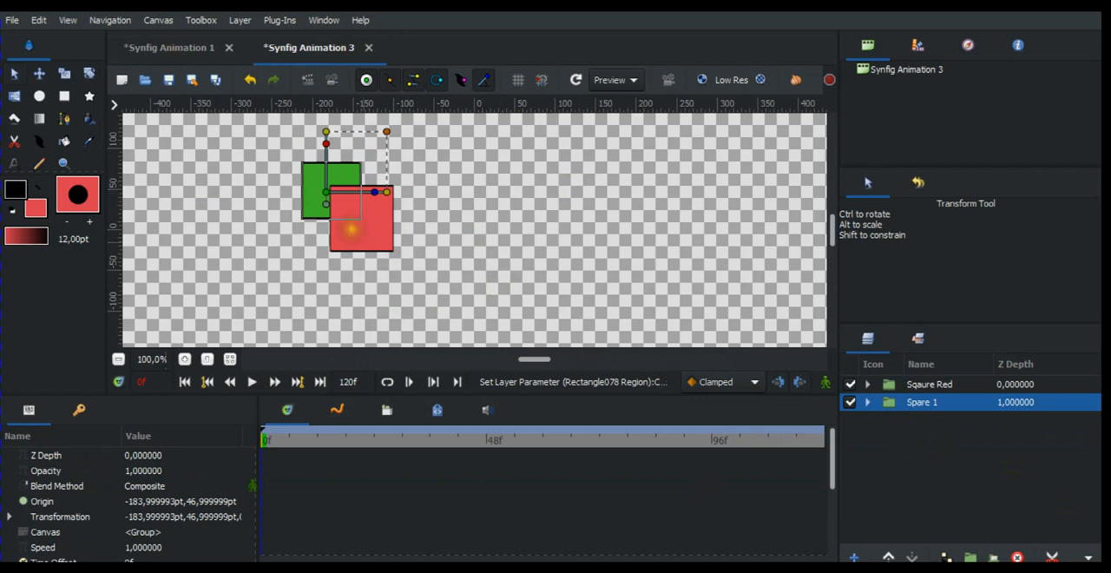
{"action": "left_click", "coordinate": [324, 191]}
{"action": "left_click_drag", "start_coordinate": [298, 186], "coordinate": [296, 189]}
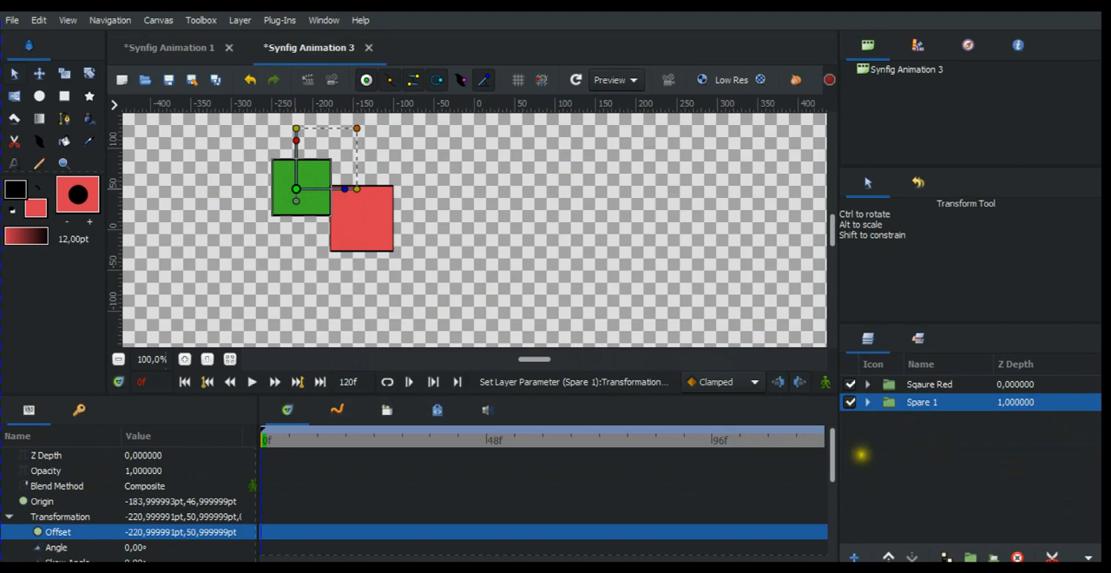
{"action": "left_click", "coordinate": [886, 384]}
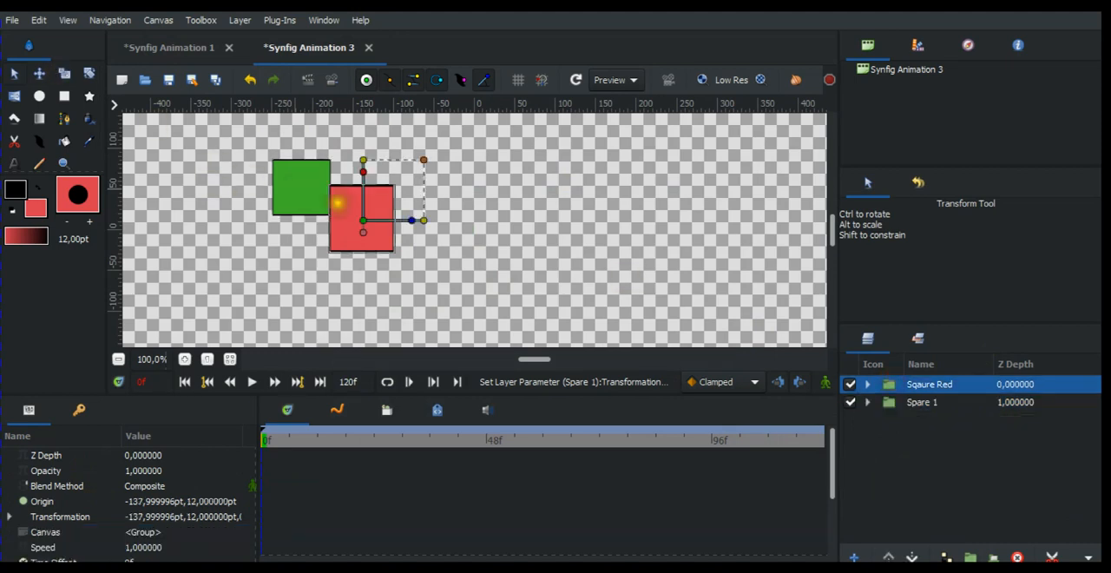
{"action": "left_click_drag", "start_coordinate": [363, 221], "coordinate": [366, 191]}
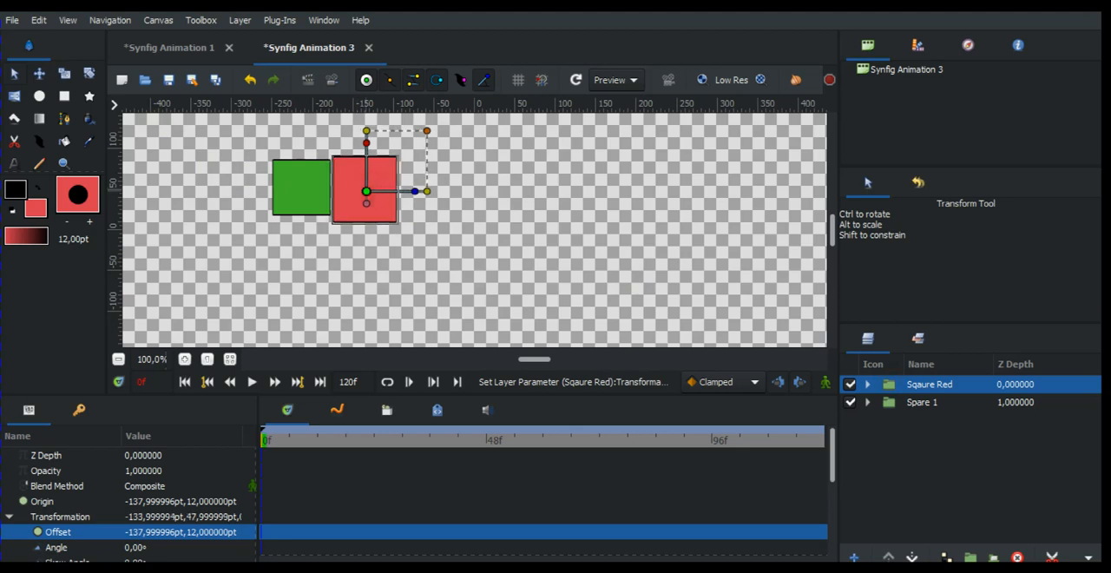